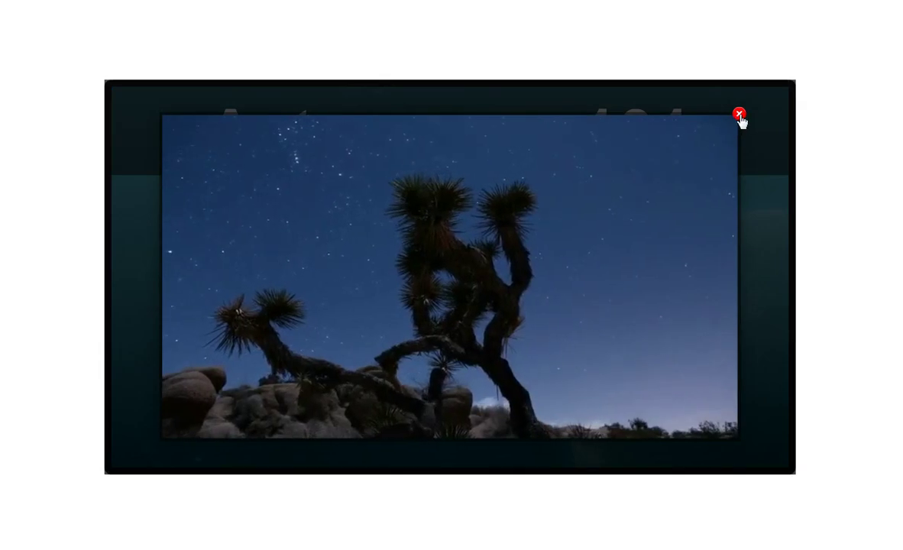
Try out the finished Astronomy 101 demo by closing its lightboxed videos and opening another one
left_click(739, 116)
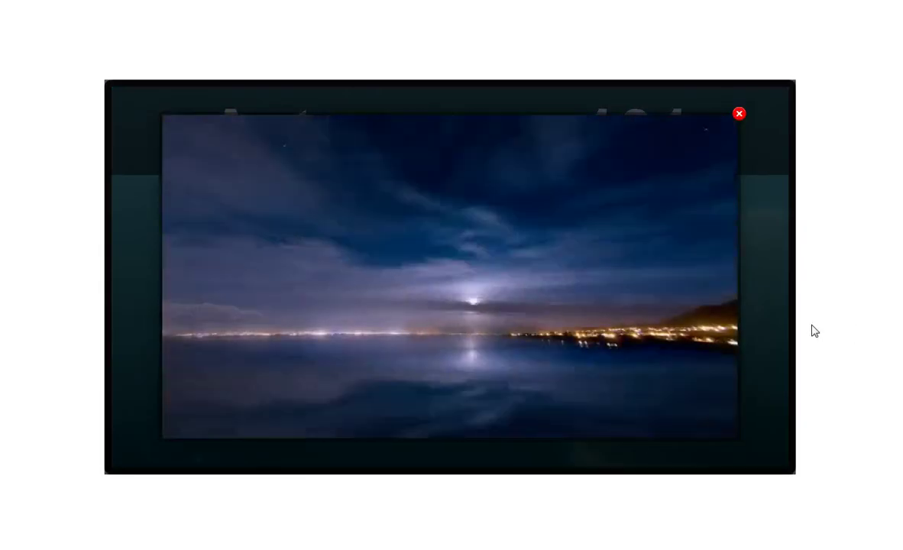
left_click(740, 115)
left_click(452, 331)
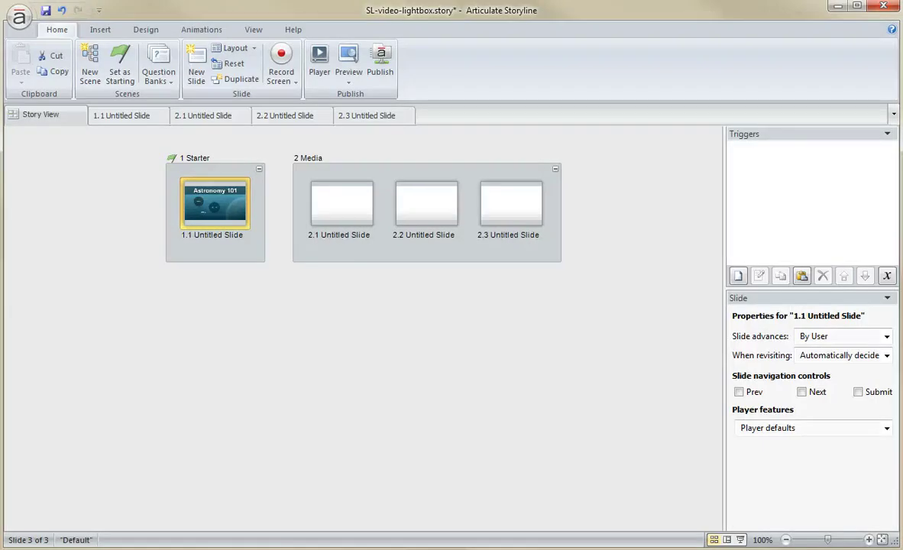
Examine the Astronomy 101 slide with its three video ovals and the blank slides of the Media scene
double_click(200, 191)
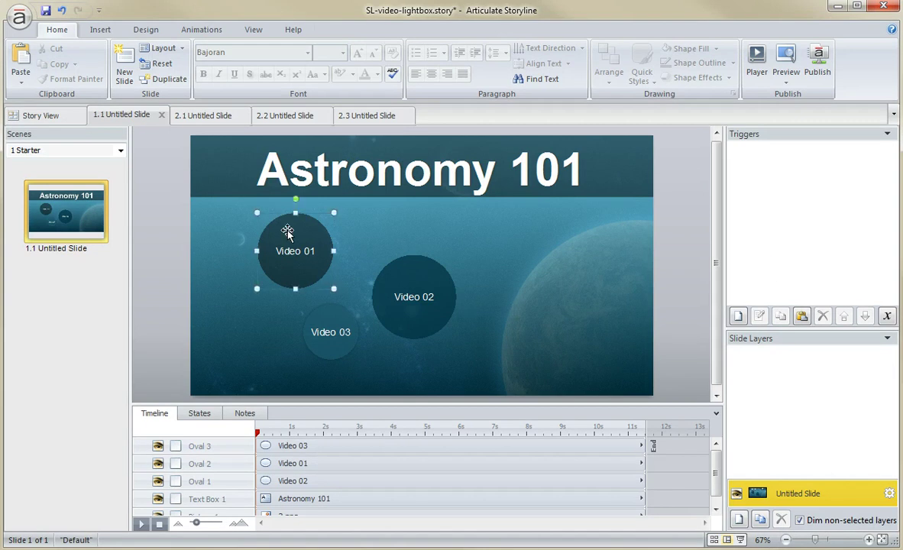
left_click(331, 312)
key("Tab")
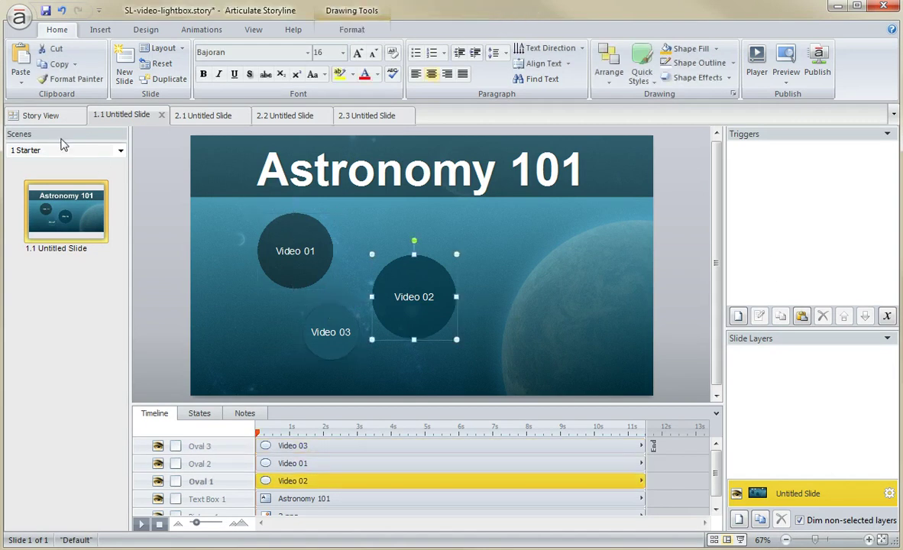
left_click(34, 118)
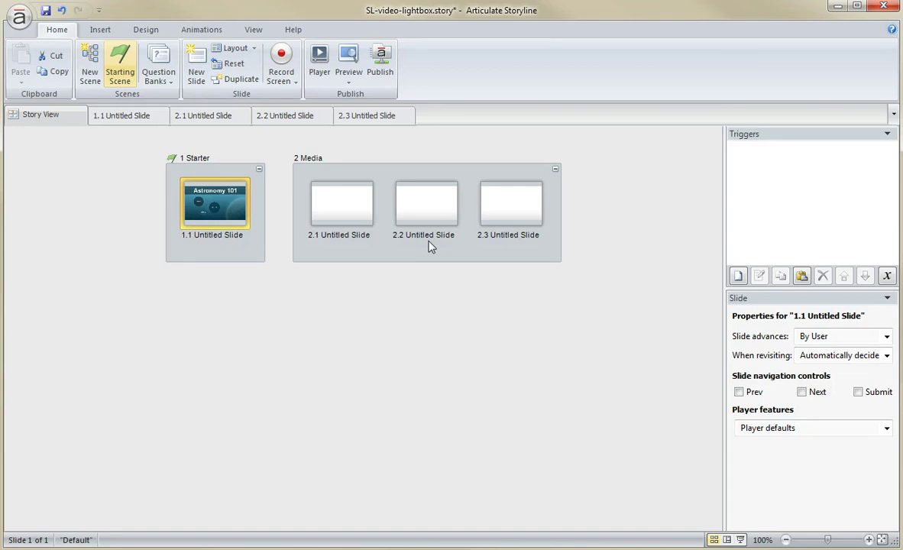
left_click(329, 196)
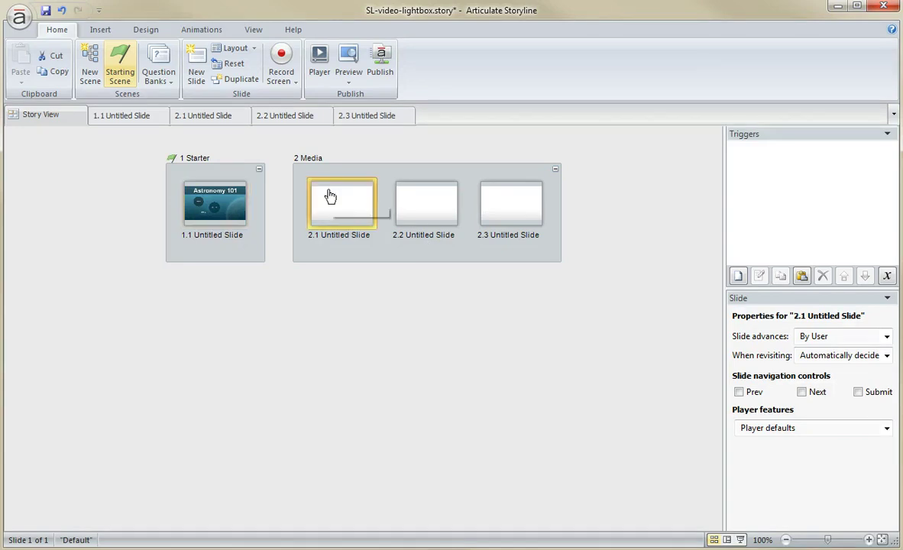
double_click(216, 205)
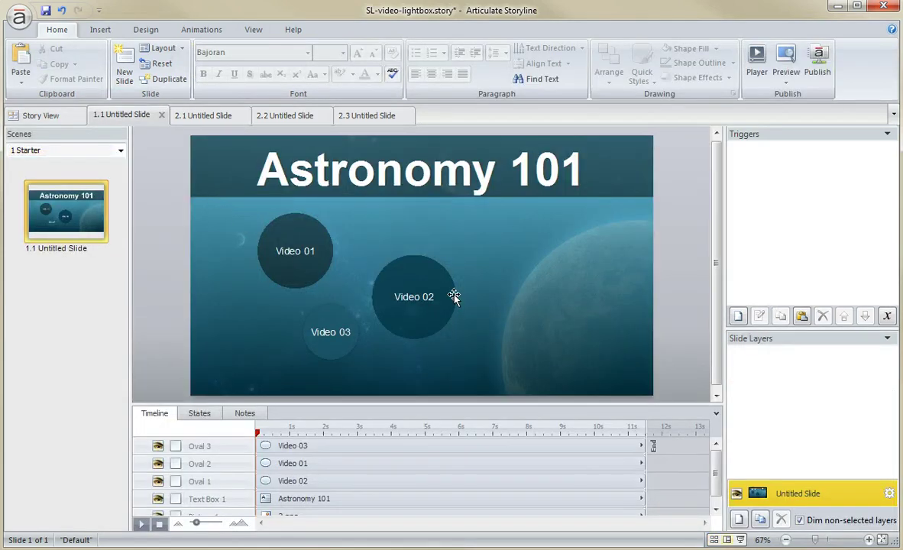
left_click(26, 116)
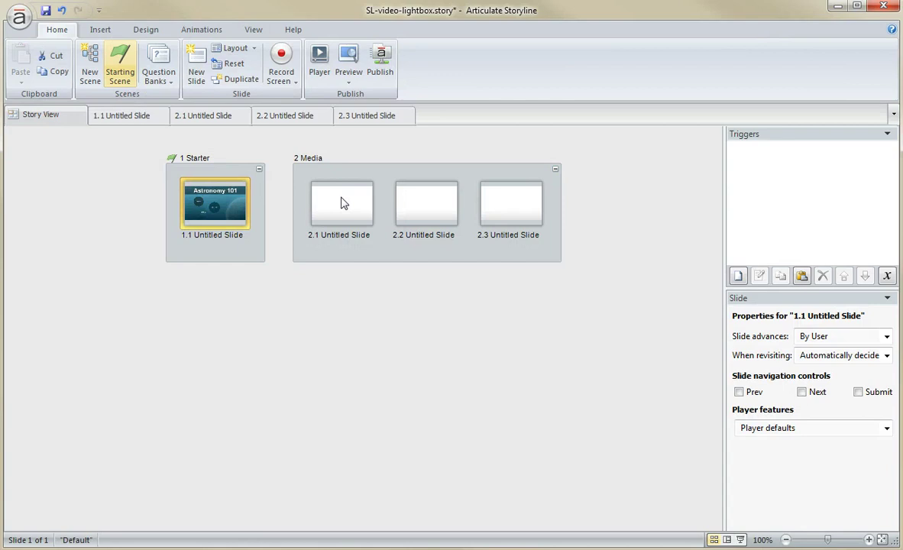
left_click(342, 204)
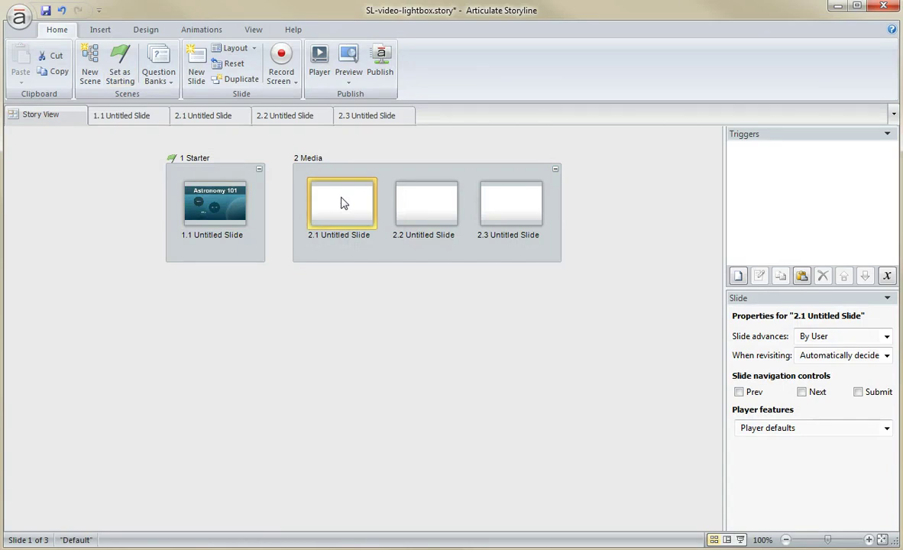
double_click(224, 204)
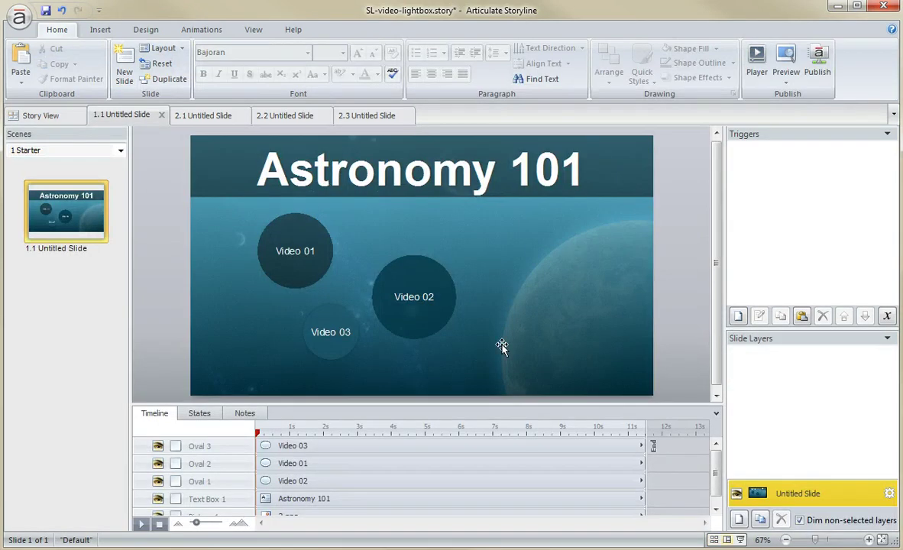
left_click(46, 116)
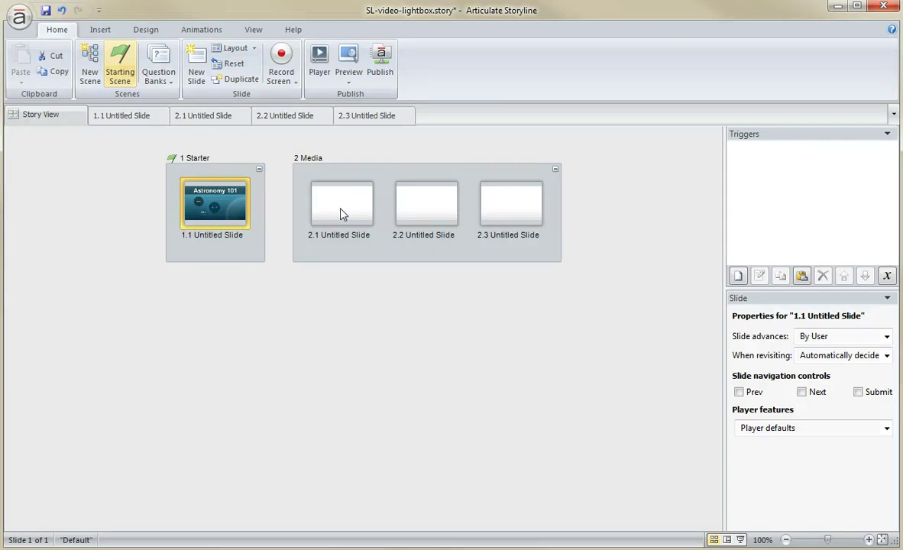
left_click(360, 179)
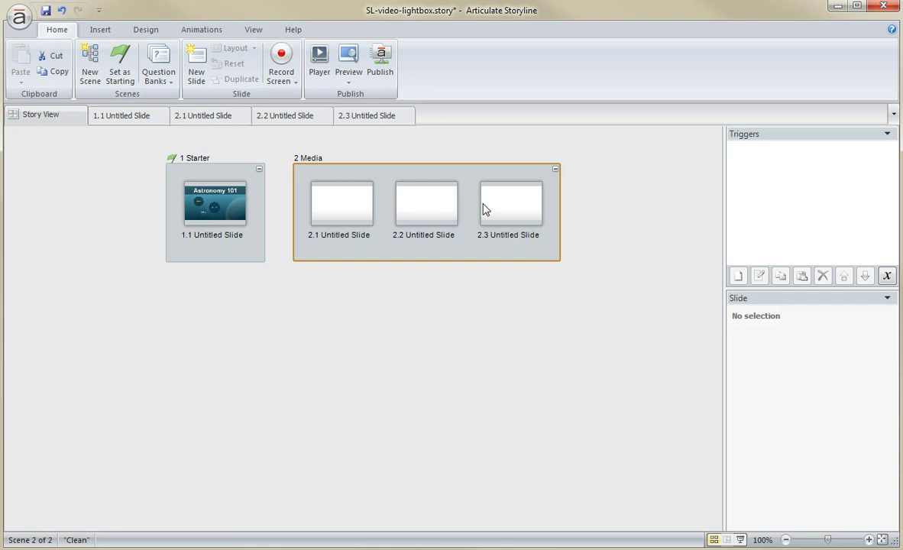
Insert the CloudsTimelapse video from file on slide 2.1 of the Media scene
left_click(196, 117)
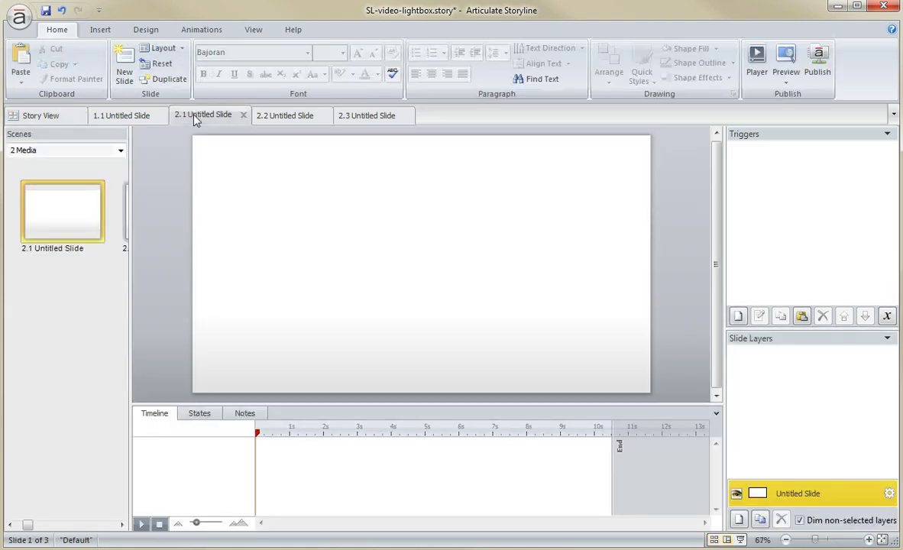
left_click(100, 30)
left_click(368, 75)
left_click(393, 97)
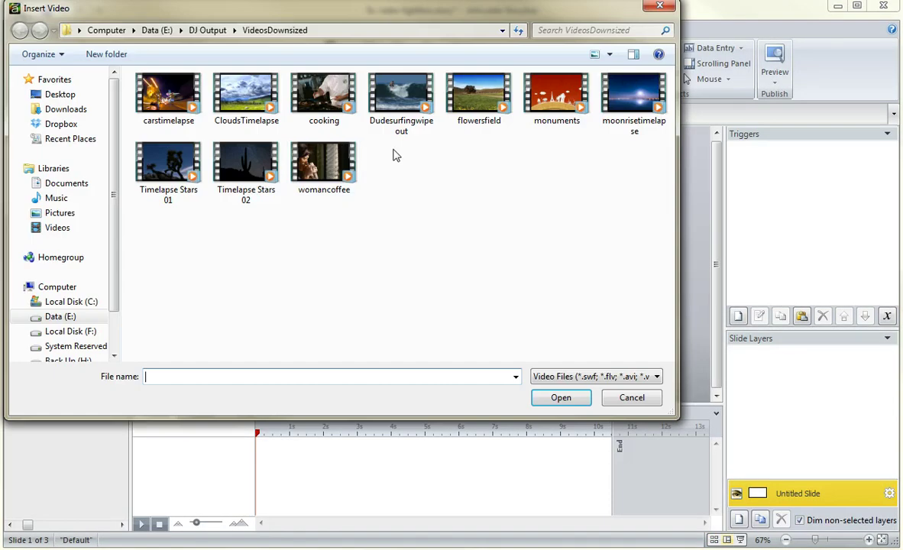
left_click(247, 95)
left_click(559, 397)
Insert the flowersfield video from file on slide 2.2 of the Media scene
left_click(267, 113)
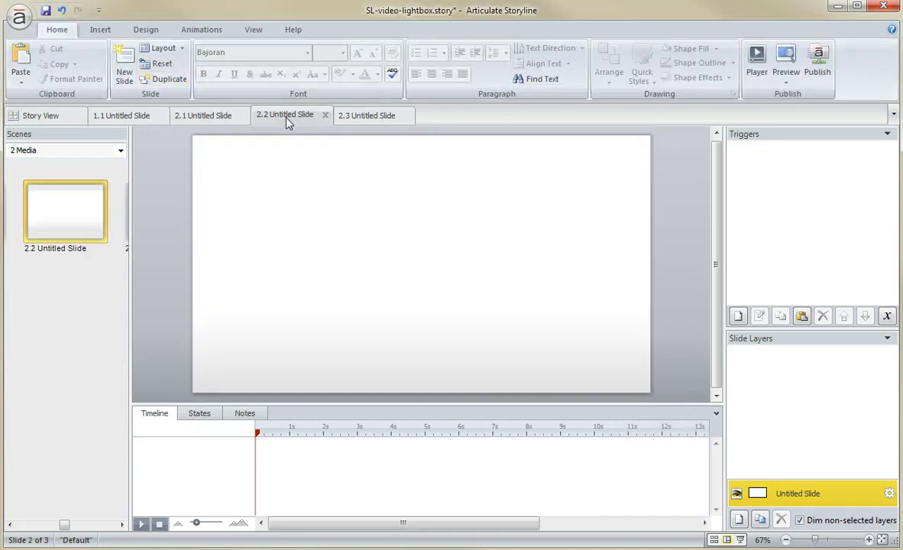
left_click(100, 29)
left_click(368, 75)
left_click(393, 97)
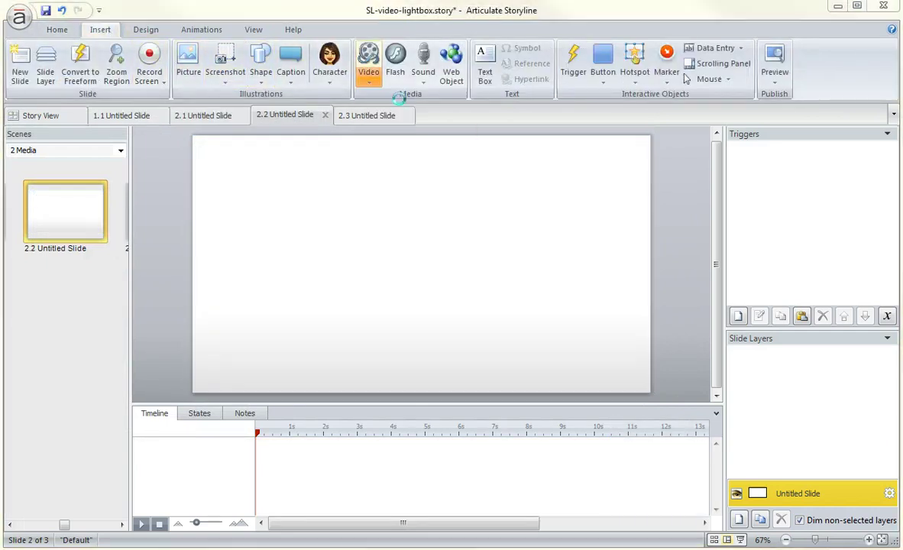
left_click(480, 95)
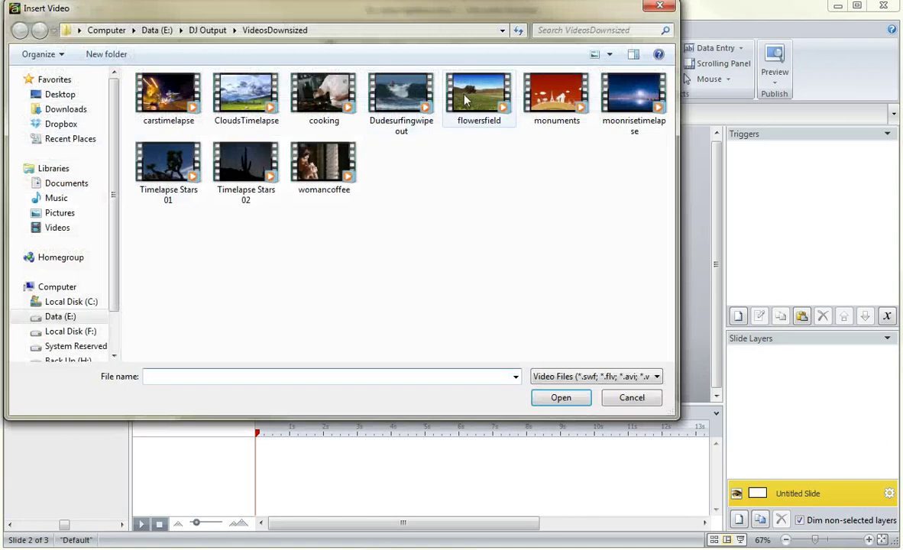
left_click(565, 397)
Insert the womancoffee video from file on slide 2.3 of the Media scene
left_click(367, 116)
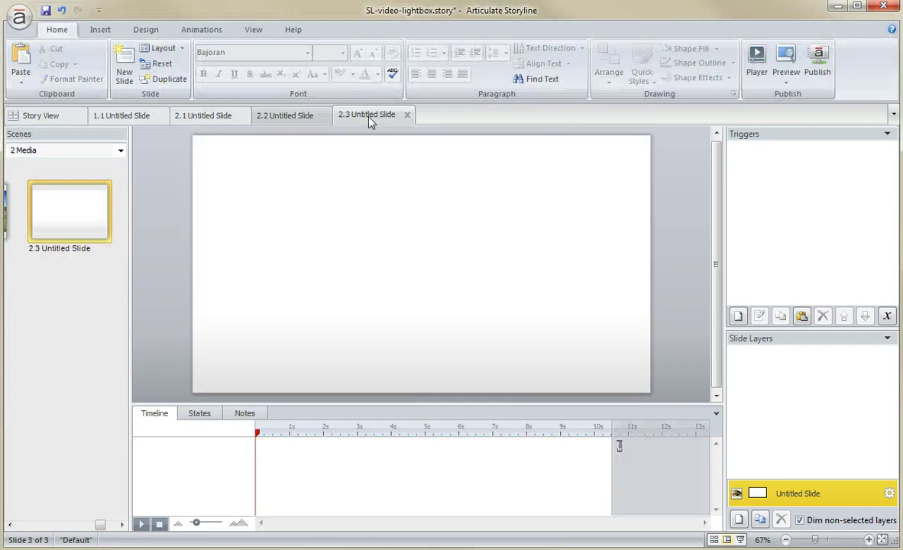
left_click(100, 30)
left_click(368, 67)
left_click(404, 95)
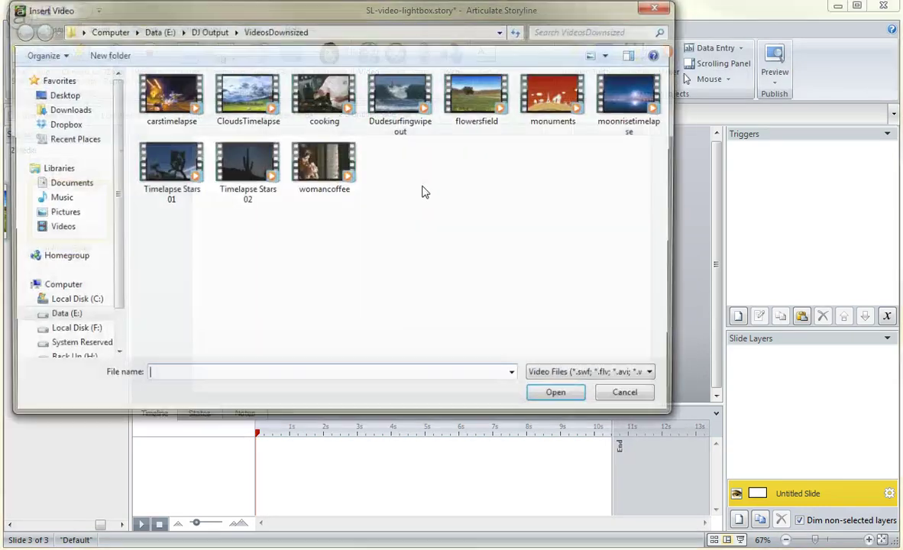
left_click(323, 167)
left_click(561, 398)
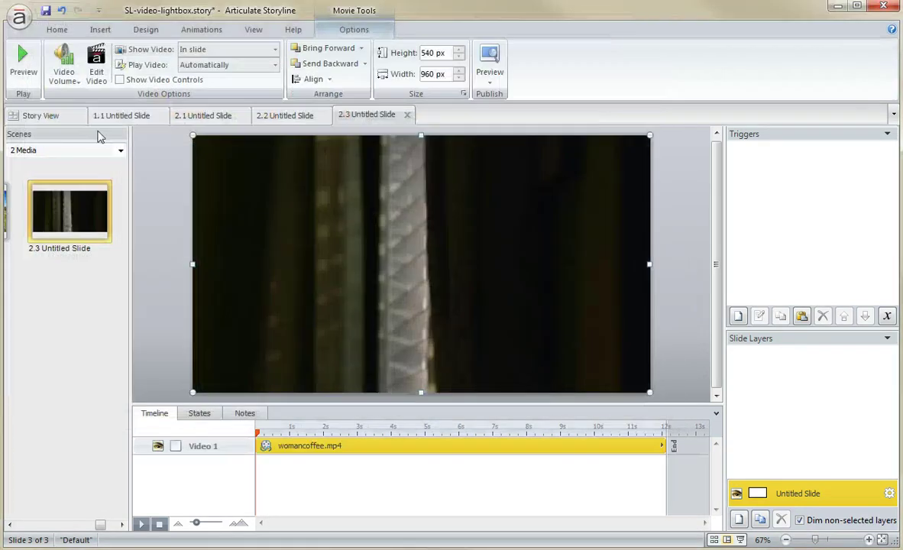
On the Astronomy 101 slide, give the Video 01 oval a trigger that lightboxes slide 2.1 when the user clicks it
left_click(42, 115)
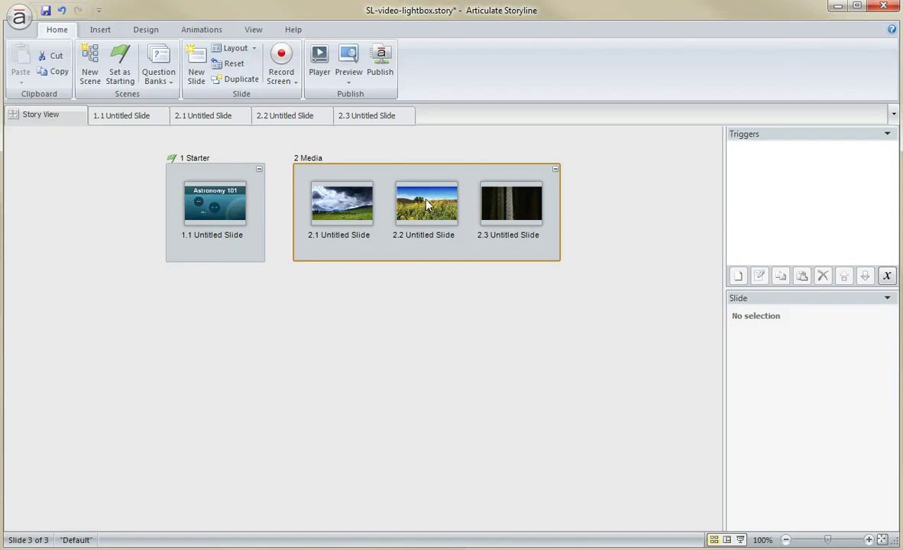
double_click(227, 202)
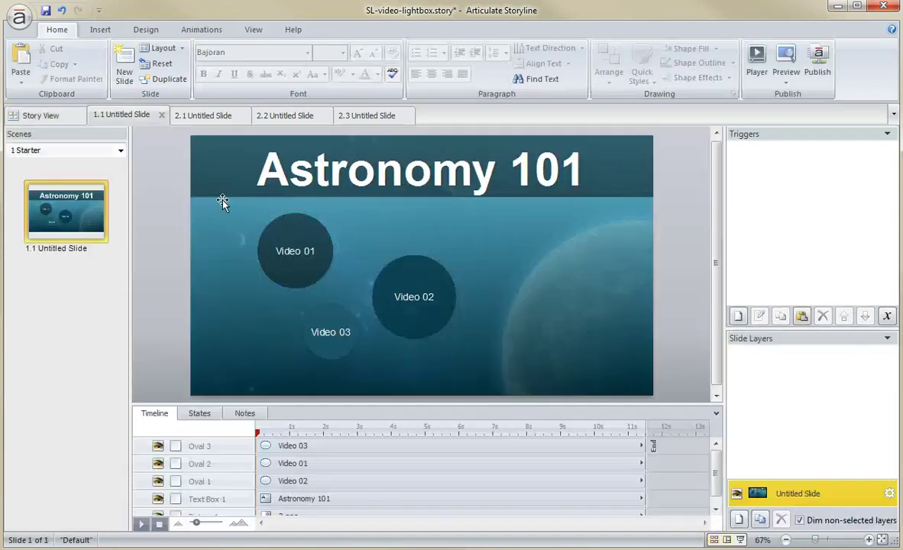
left_click(290, 228)
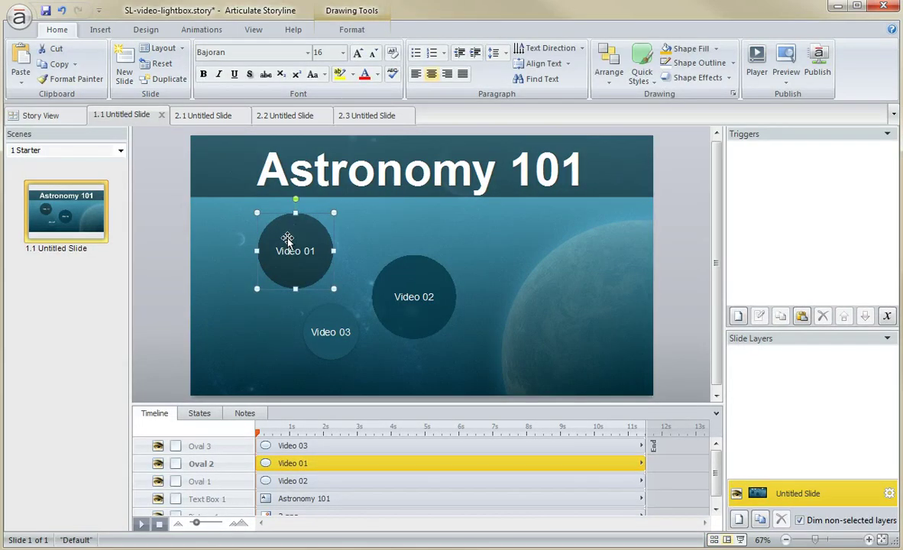
left_click(738, 317)
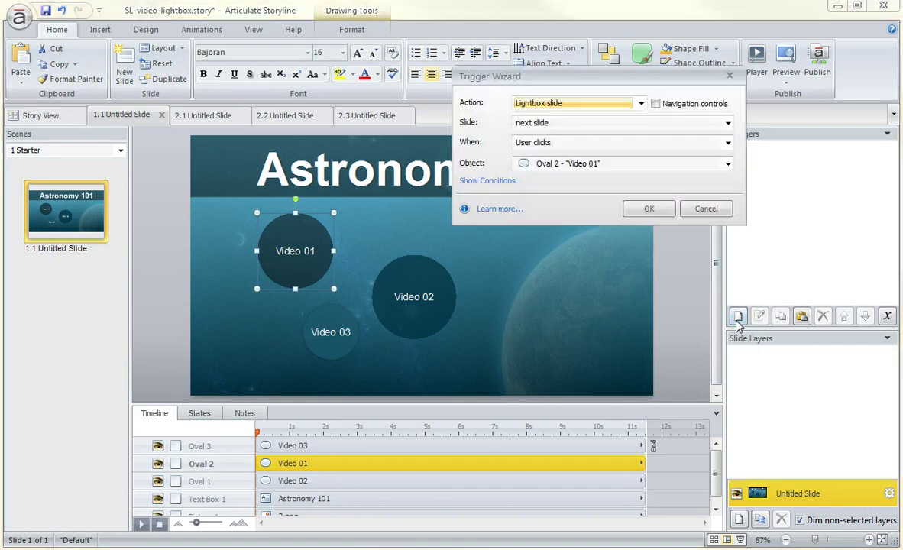
left_click(541, 124)
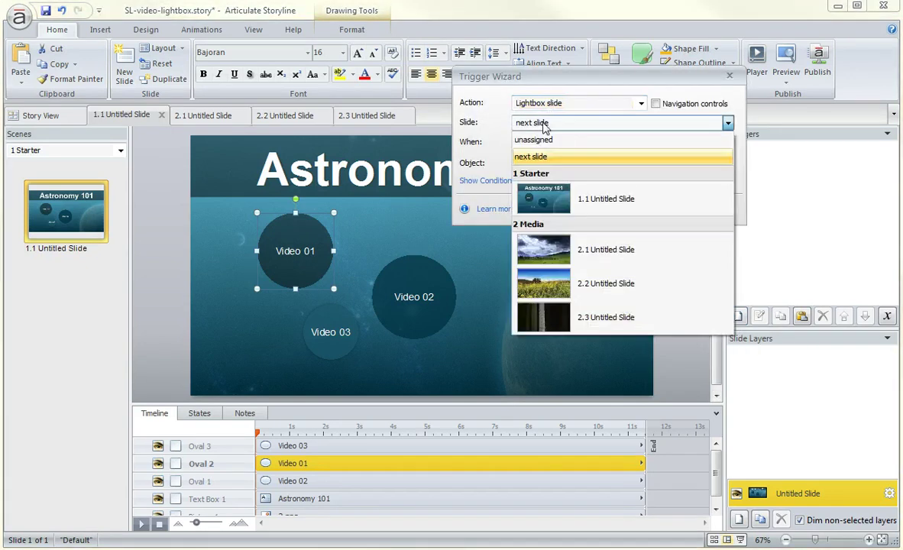
left_click(558, 251)
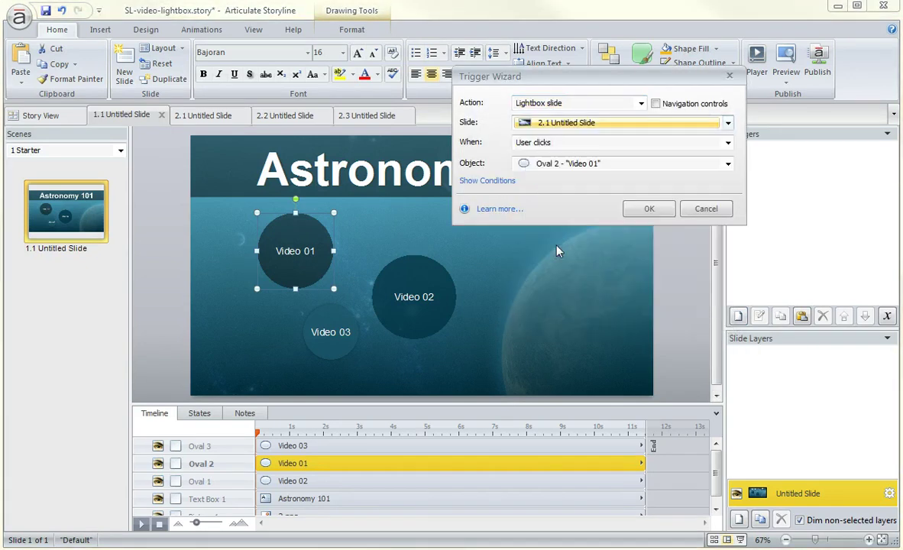
left_click(649, 209)
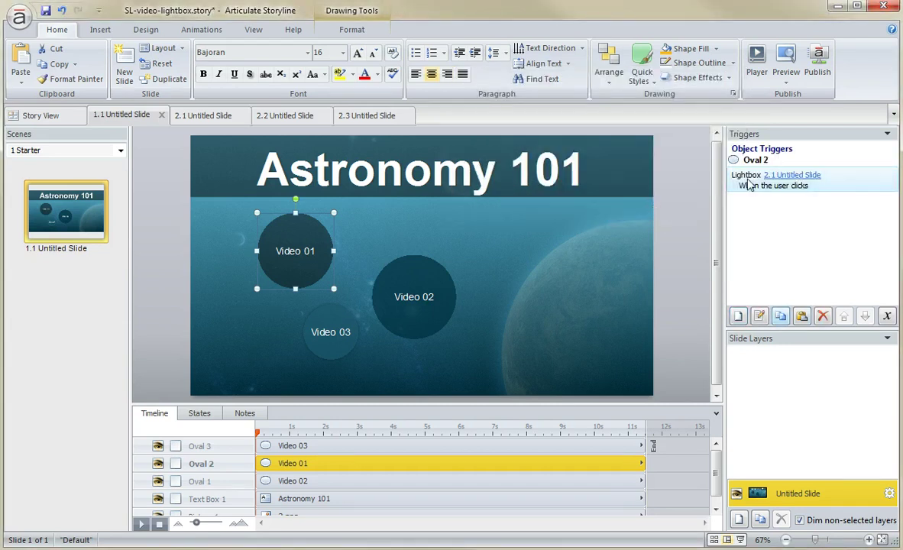
Copy the Video 01 oval's lightbox trigger onto both the Video 02 and Video 03 ovals
left_click(333, 324)
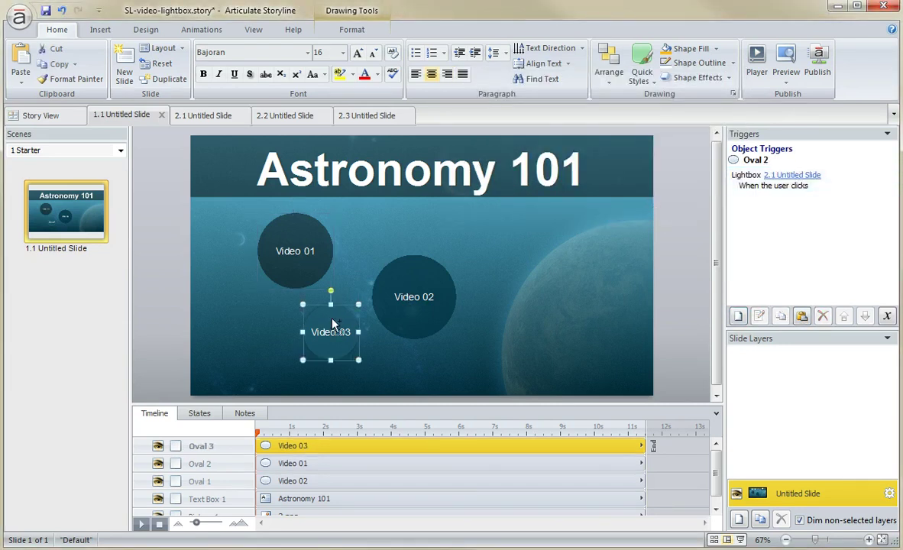
left_click(415, 280, "ctrl")
key("ctrl+v")
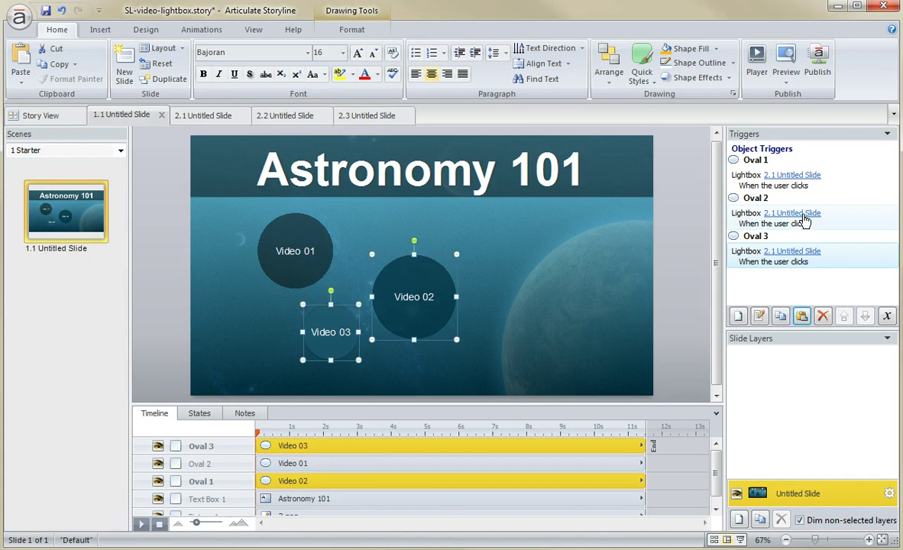
Retarget the Oval 2 lightbox trigger to slide 2.2 and the Oval 3 lightbox trigger to slide 2.3
left_click(787, 221)
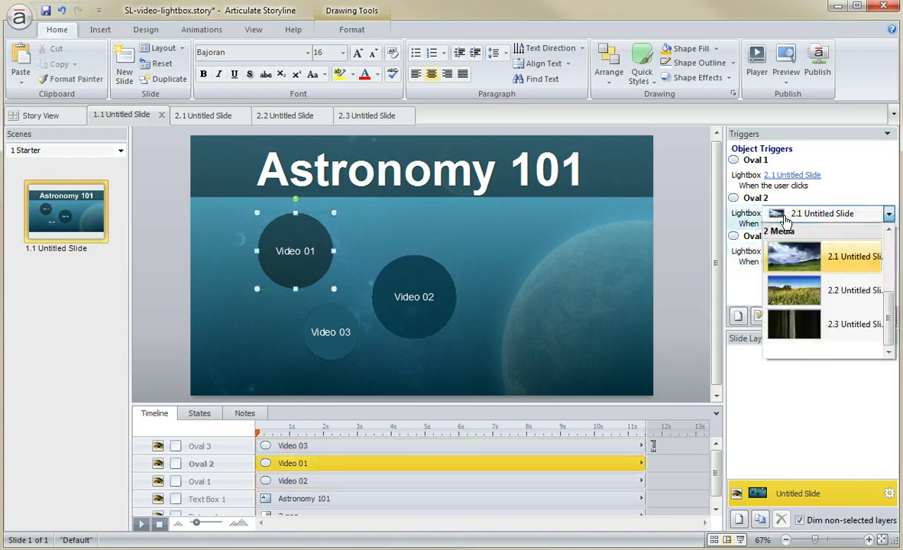
left_click(764, 286)
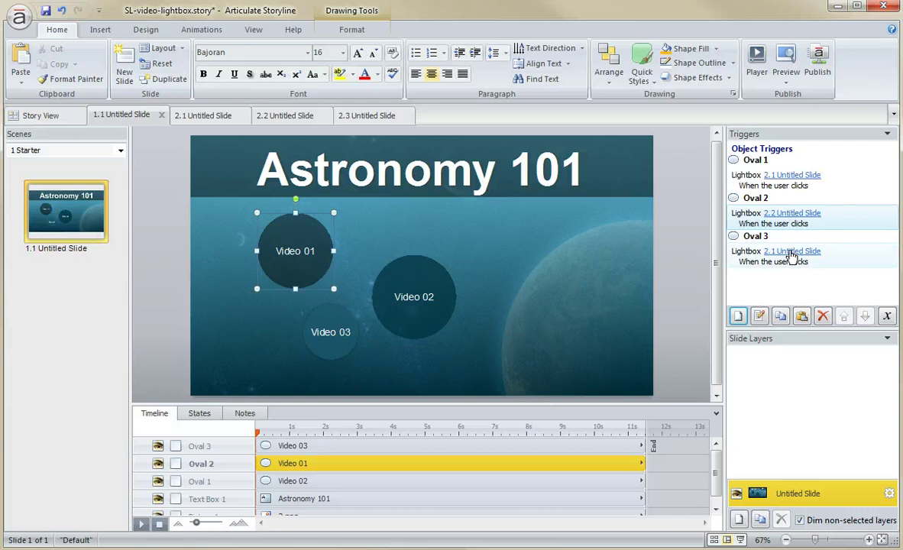
left_click(794, 253)
left_click(795, 365)
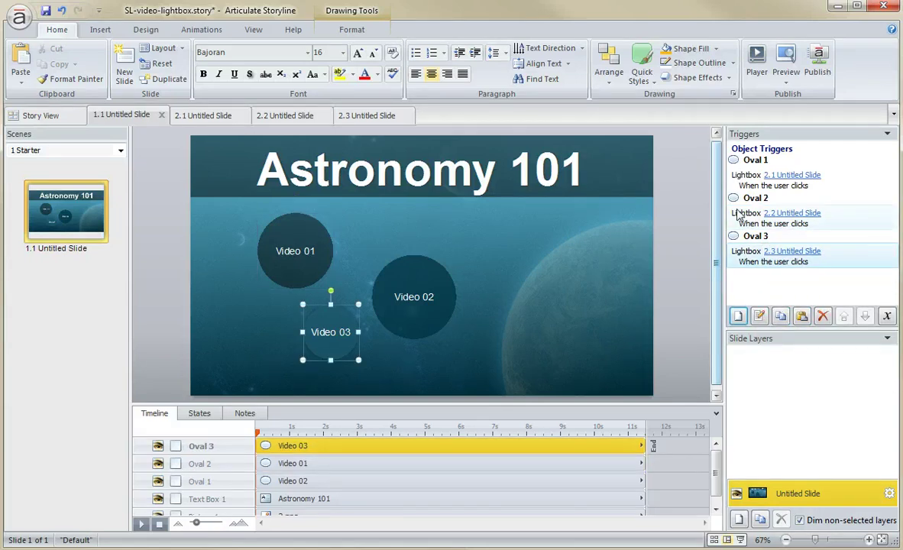
Preview the slides and test the lightboxed videos from the Video 01 and Video 02 ovals
left_click(785, 84)
left_click(808, 151)
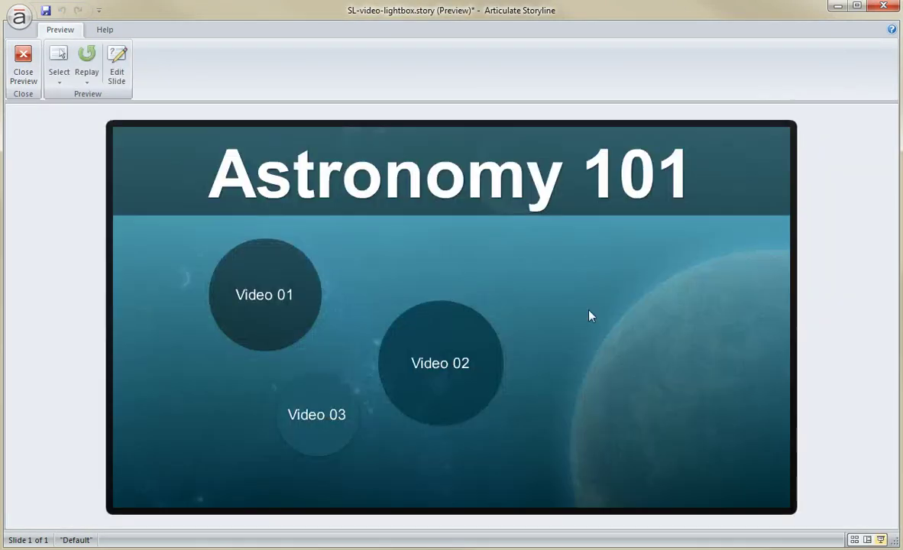
left_click(288, 281)
left_click(741, 156)
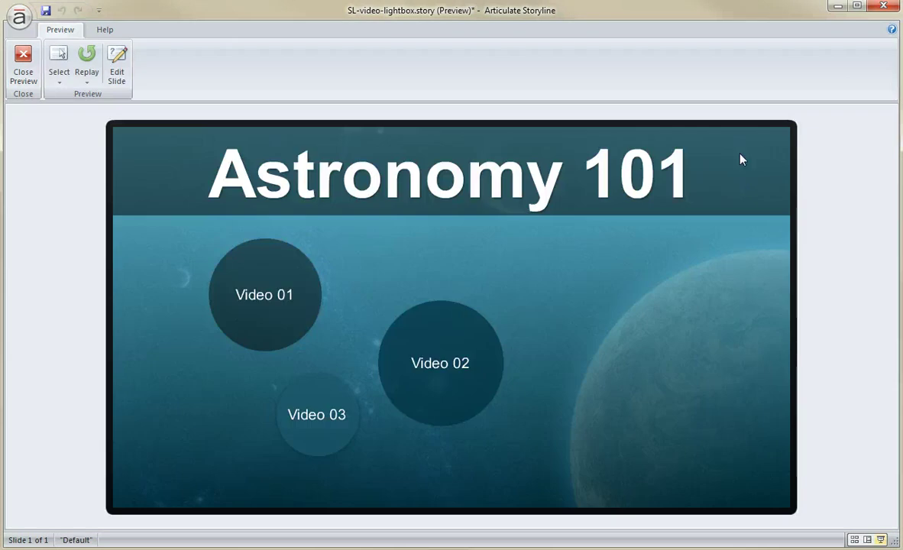
left_click(473, 344)
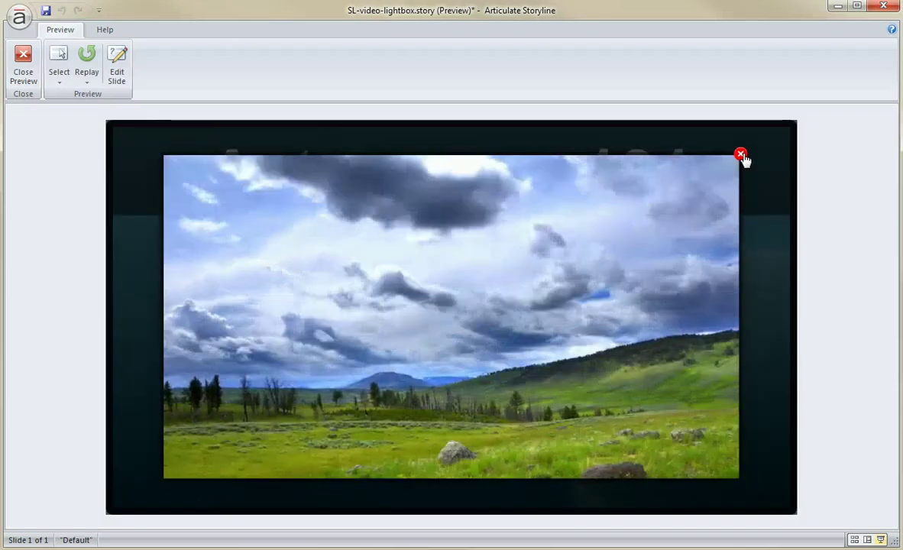